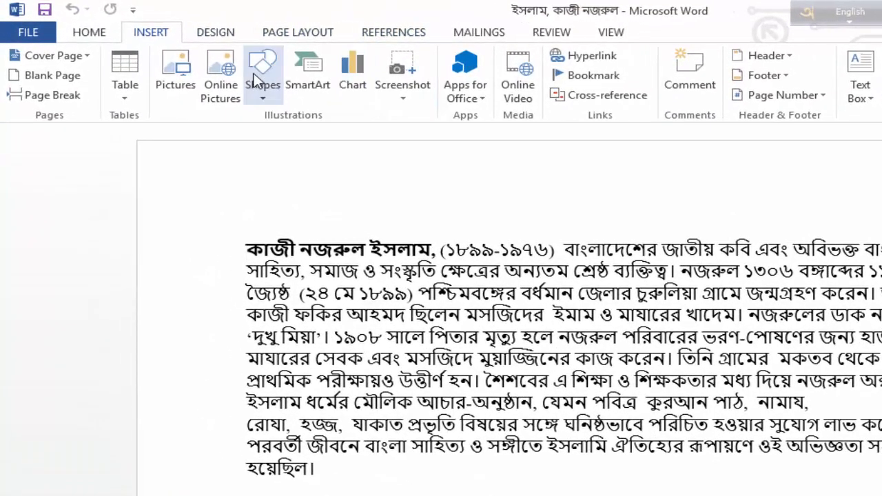
{"action": "left_click", "coordinate": [185, 57]}
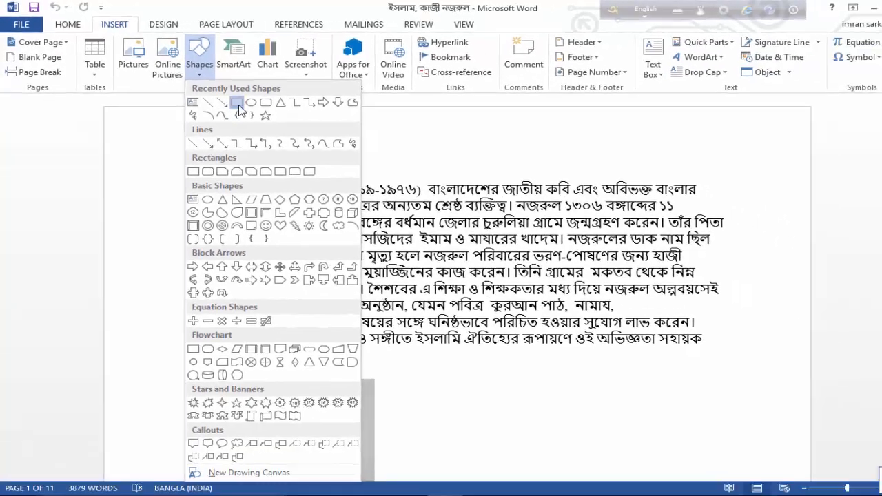
{"action": "left_click", "coordinate": [236, 102]}
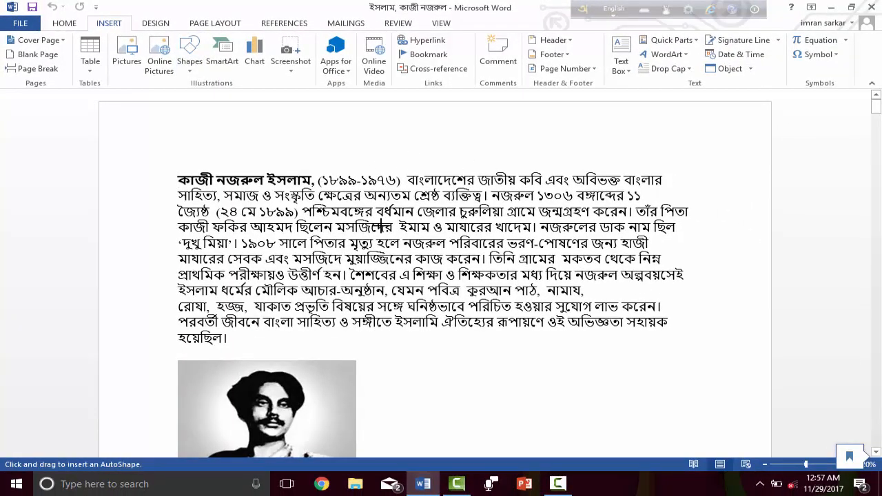
{"action": "scroll", "coordinate": [381, 226], "scroll_direction": "down", "scroll_amount": 6}
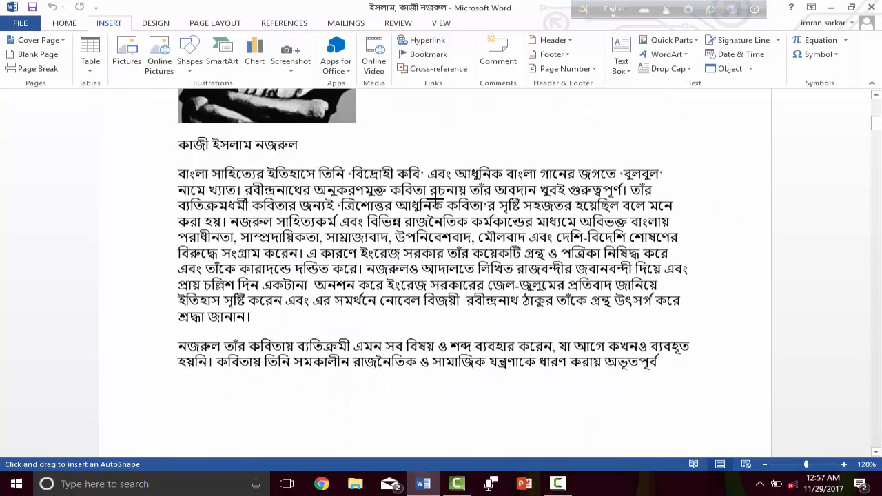
{"action": "scroll", "coordinate": [434, 200], "scroll_direction": "down", "scroll_amount": 12}
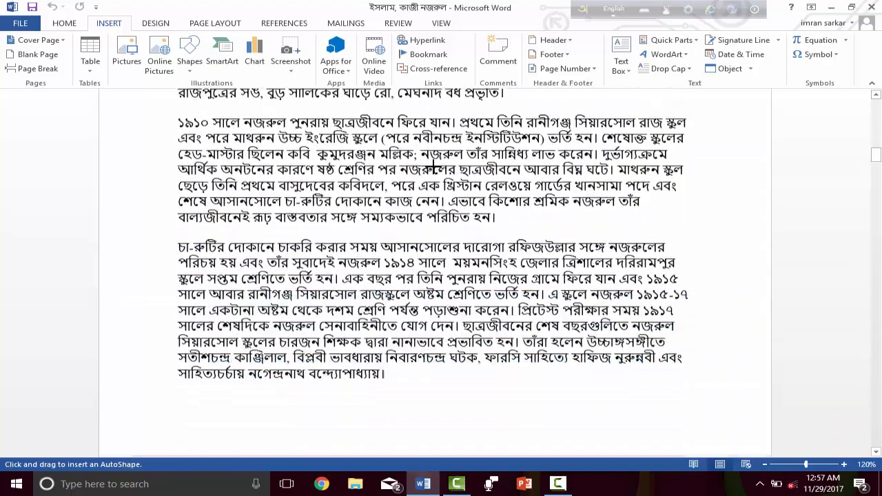
{"action": "scroll", "coordinate": [433, 166], "scroll_direction": "up", "scroll_amount": 4}
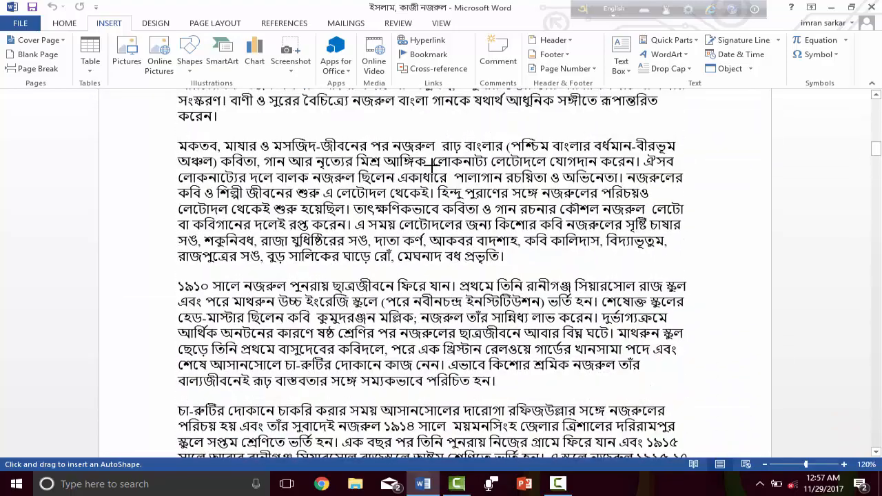
- Draw a rectangle about 5.8" wide and 2.7" high below the last paragraph on the document's final page
{"action": "key", "text": "ctrl+End"}
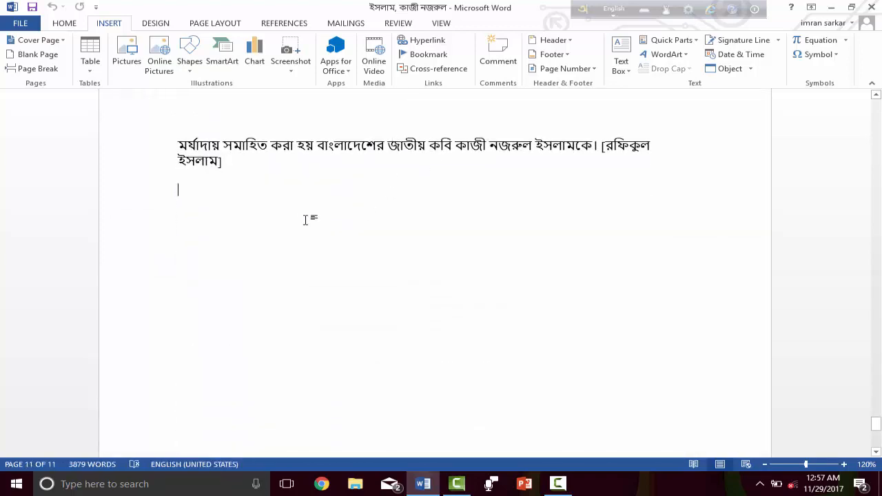
{"action": "left_click", "coordinate": [183, 48]}
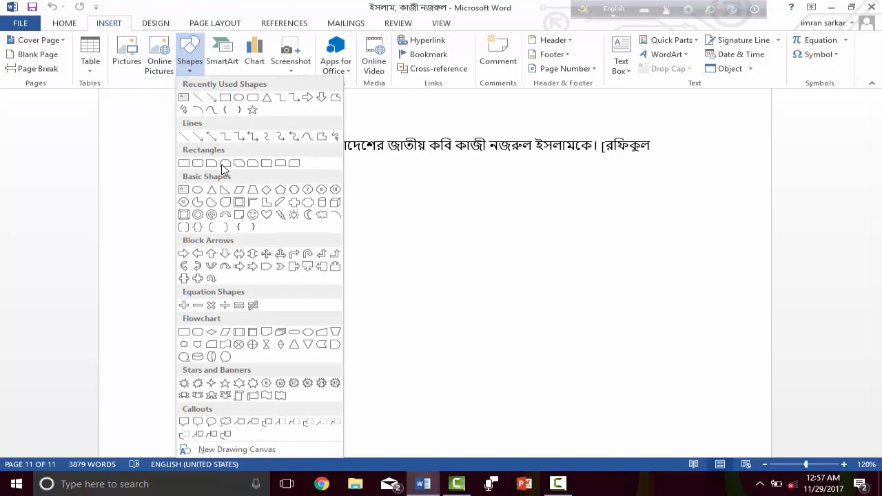
{"action": "left_click", "coordinate": [225, 98]}
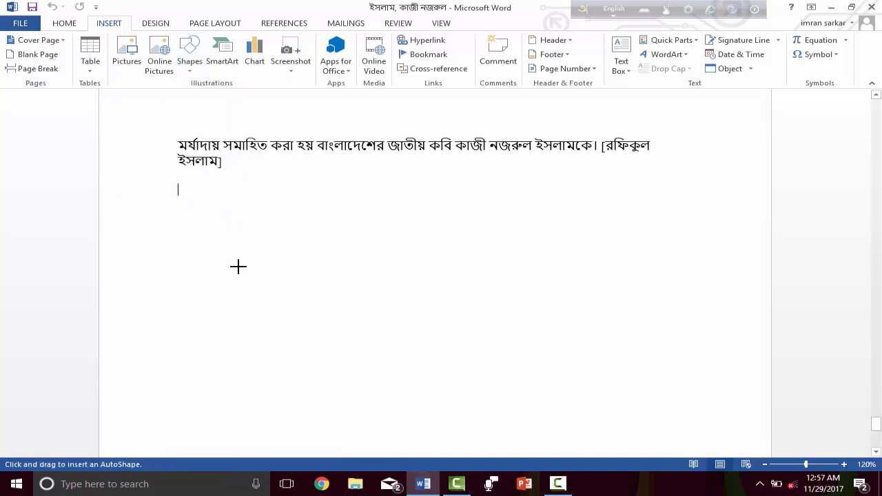
{"action": "left_click_drag", "start_coordinate": [197, 207], "coordinate": [654, 399]}
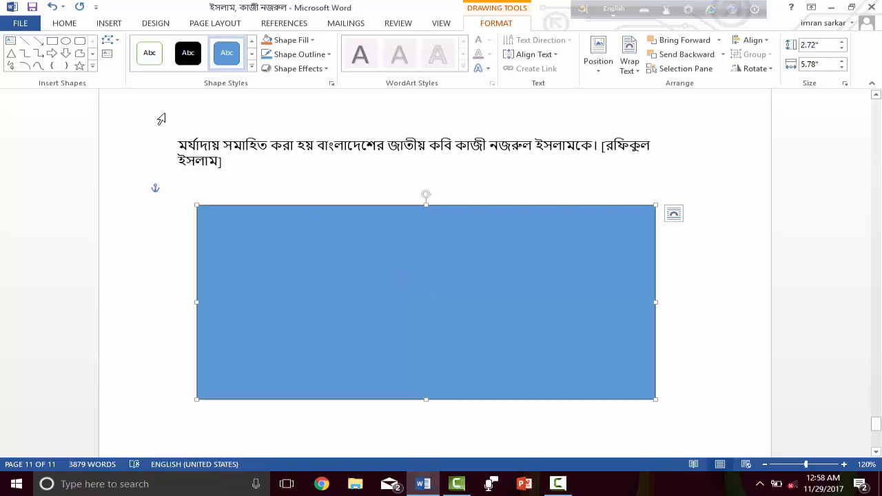
- Set the rectangle's outline weight to 6 pt
{"action": "left_click", "coordinate": [308, 55]}
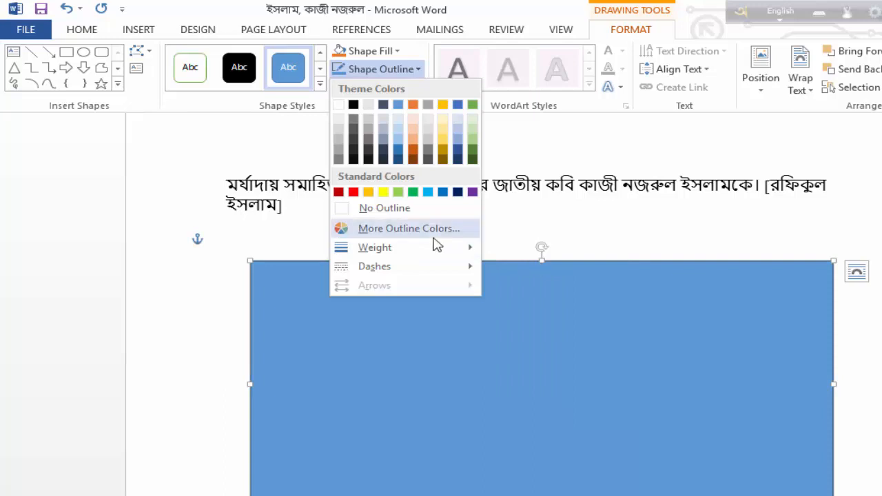
{"action": "mouse_move", "coordinate": [436, 250]}
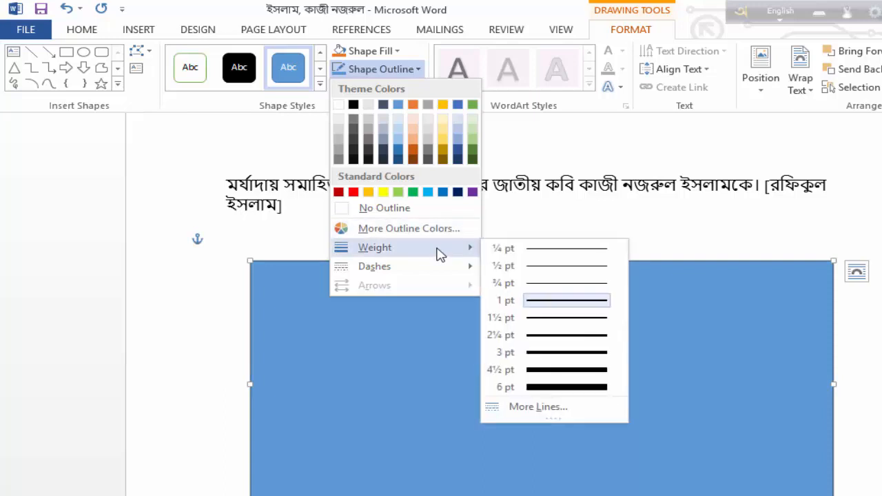
{"action": "left_click", "coordinate": [554, 387]}
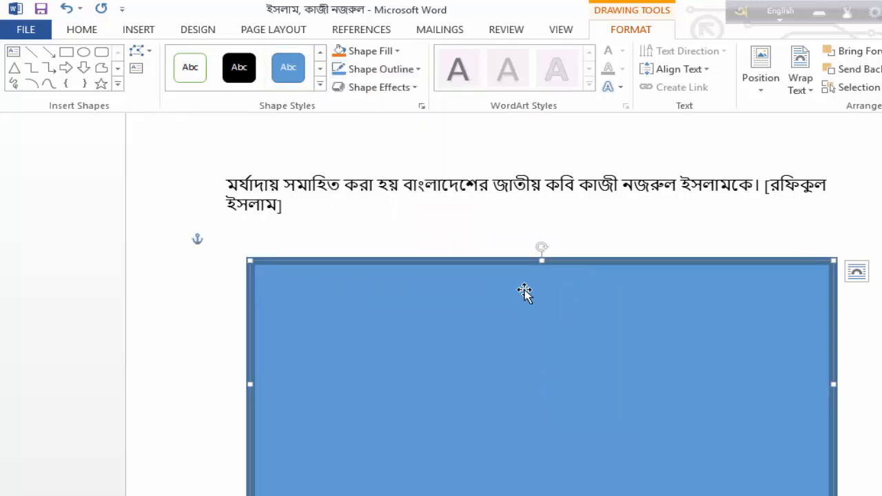
- Shrink the rectangle to roughly two thirds of its width and reposition it near the middle of the page, below the text
{"action": "left_click_drag", "start_coordinate": [249, 260], "coordinate": [462, 270]}
{"action": "left_click_drag", "start_coordinate": [583, 339], "coordinate": [443, 360]}
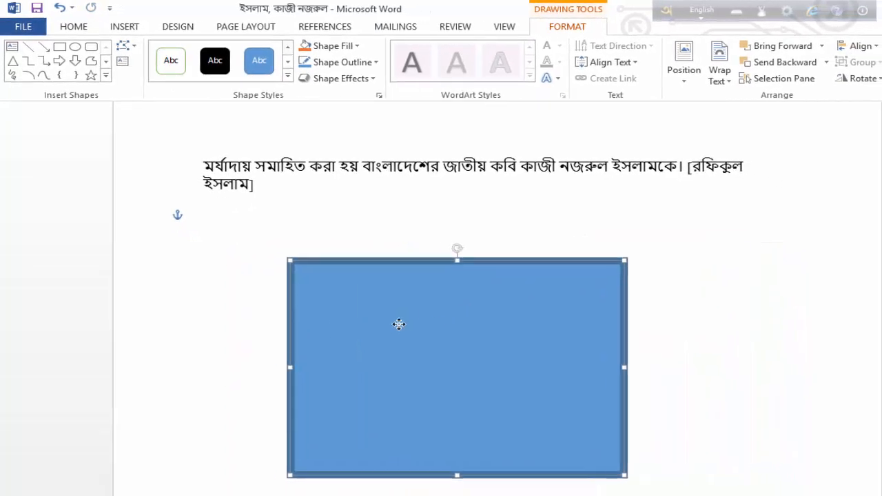
{"action": "left_click_drag", "start_coordinate": [399, 323], "coordinate": [405, 315]}
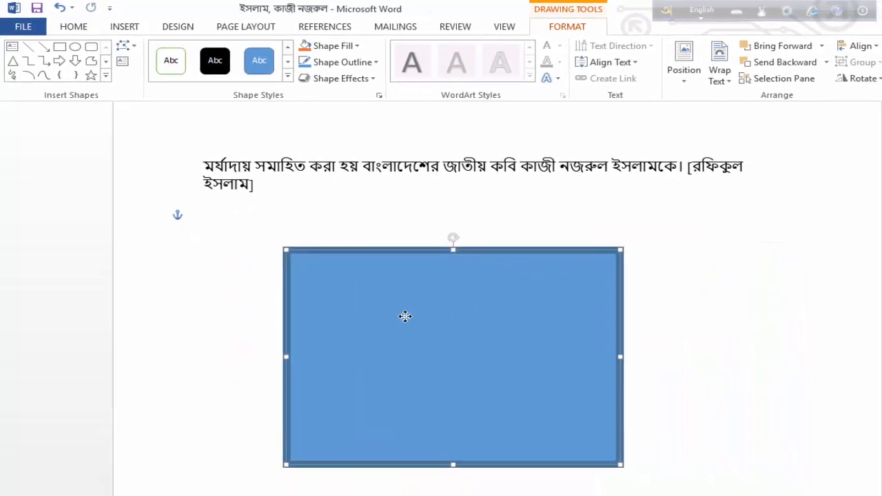
- Colour the rectangle's outline with standard orange and fill its interior with standard light blue
{"action": "left_click", "coordinate": [359, 62]}
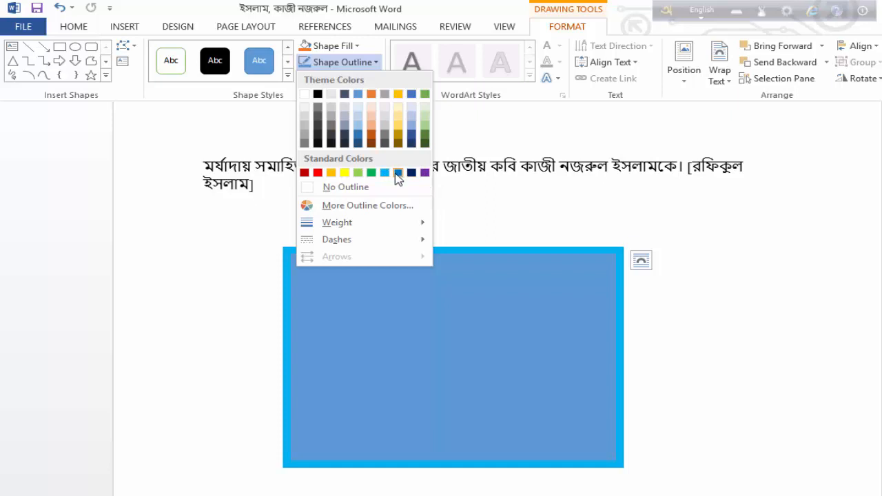
{"action": "left_click", "coordinate": [335, 174]}
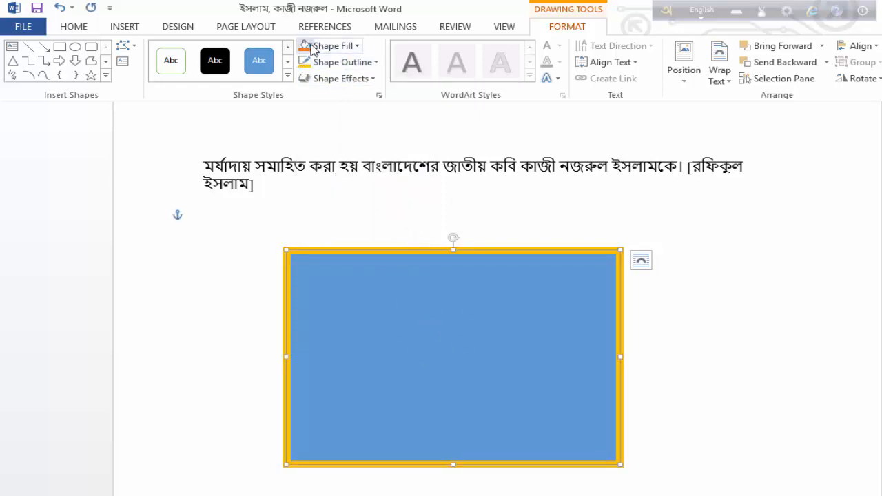
{"action": "left_click", "coordinate": [311, 49]}
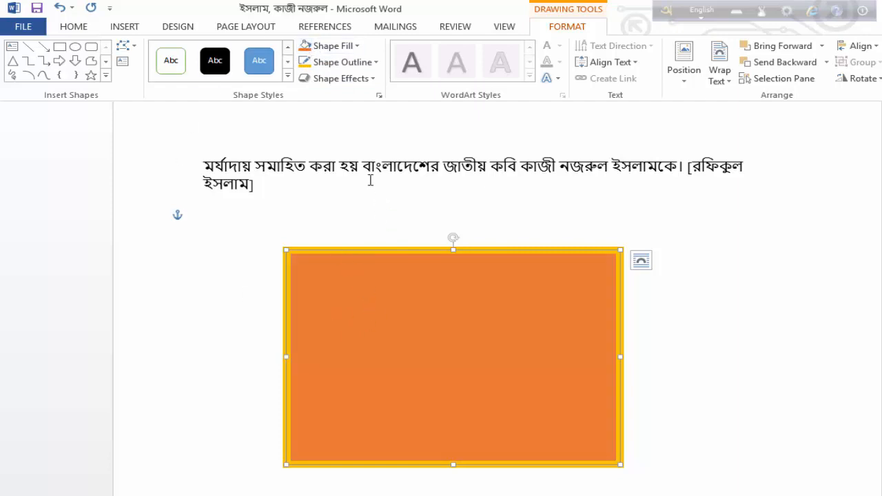
{"action": "left_click", "coordinate": [357, 45]}
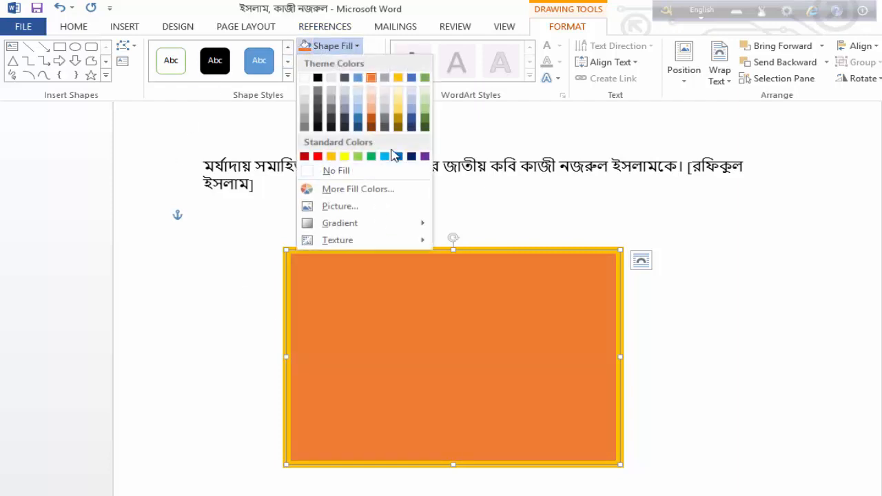
{"action": "left_click", "coordinate": [385, 157]}
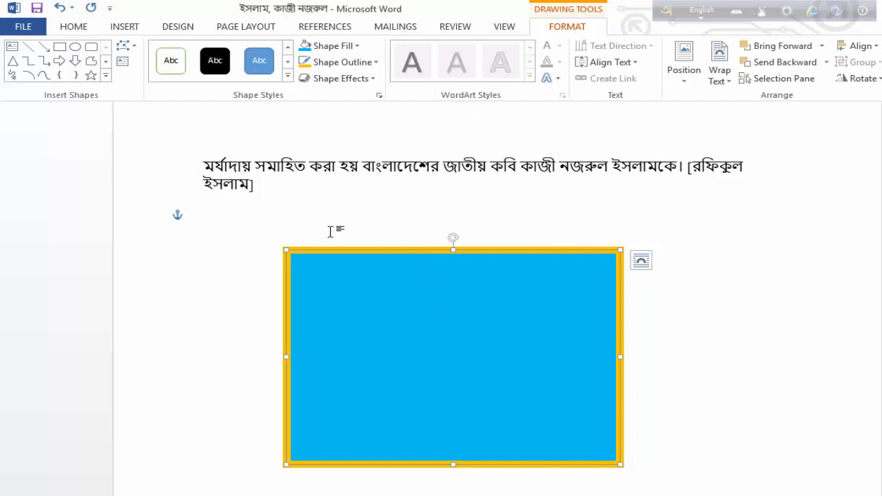
- Apply a custom darker outline colour of RGB 154, 117, 0 with 47% transparency to the rectangle
{"action": "left_click", "coordinate": [336, 64]}
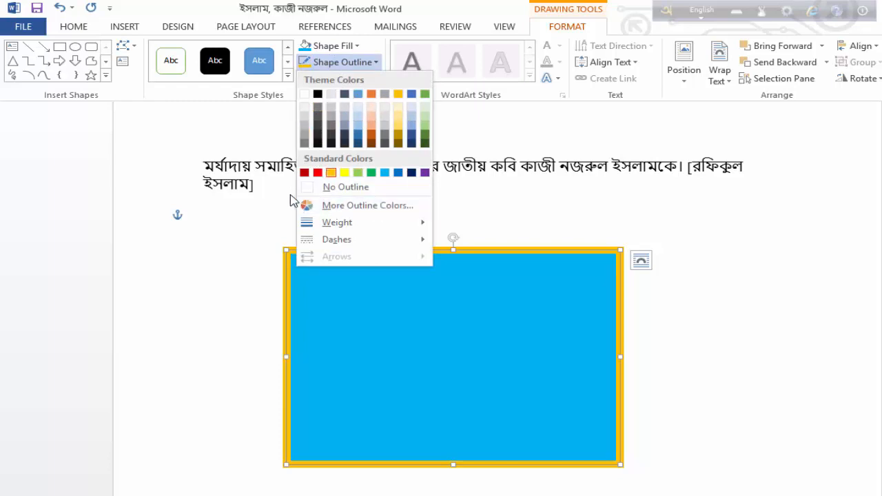
{"action": "left_click", "coordinate": [352, 210]}
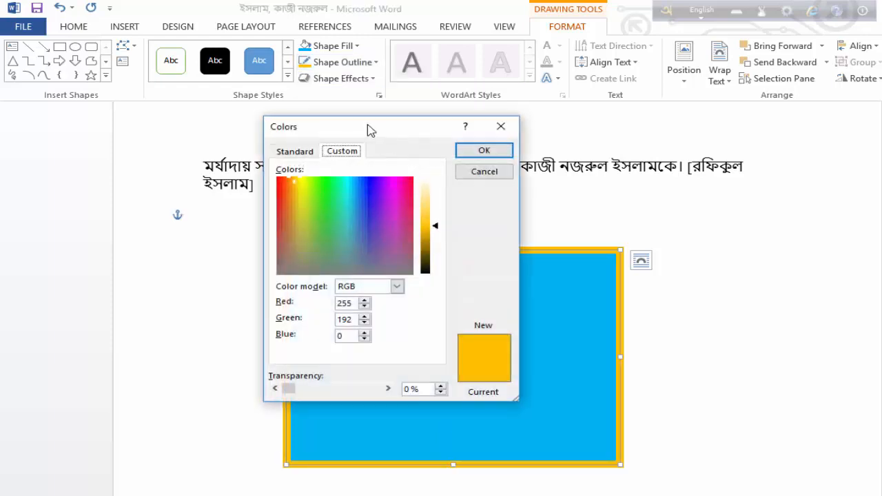
{"action": "left_click_drag", "start_coordinate": [368, 130], "coordinate": [386, 122]}
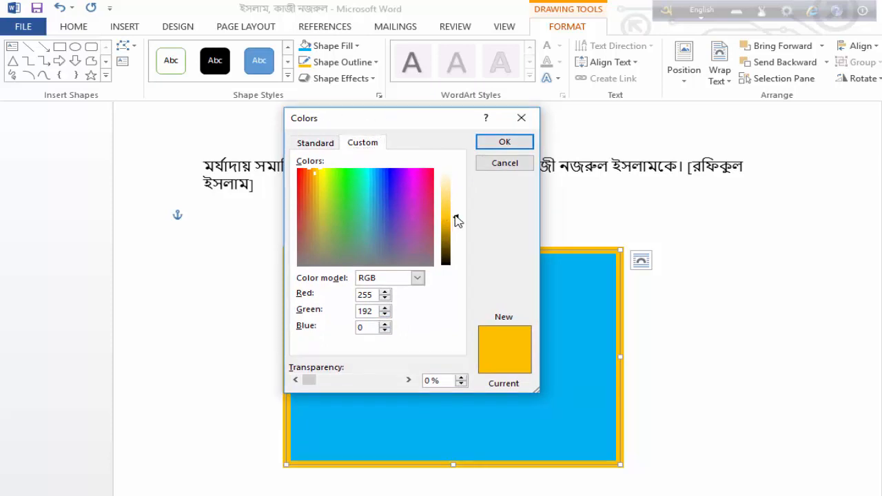
{"action": "mouse_move", "coordinate": [457, 219]}
{"action": "left_mouse_down"}
{"action": "mouse_move", "coordinate": [457, 205]}
{"action": "mouse_move", "coordinate": [457, 244]}
{"action": "mouse_move", "coordinate": [454, 236]}
{"action": "left_mouse_up"}
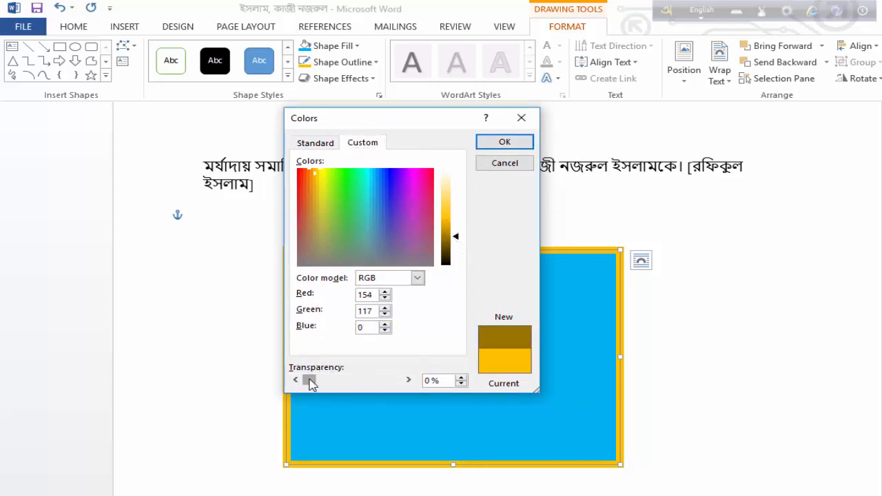
{"action": "left_click_drag", "start_coordinate": [309, 380], "coordinate": [349, 377]}
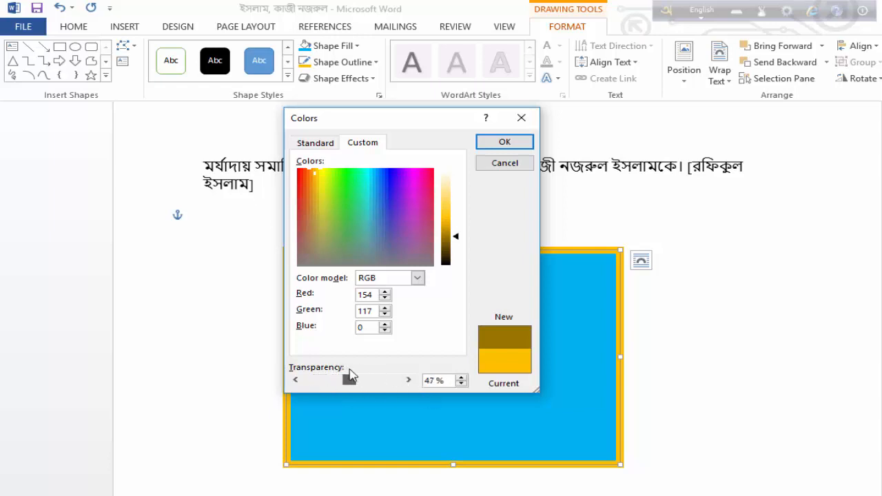
{"action": "left_click", "coordinate": [505, 144]}
- Move the rectangle up over the text and back below it, and undo the moves together with the custom outline colour
{"action": "left_click_drag", "start_coordinate": [494, 306], "coordinate": [486, 223]}
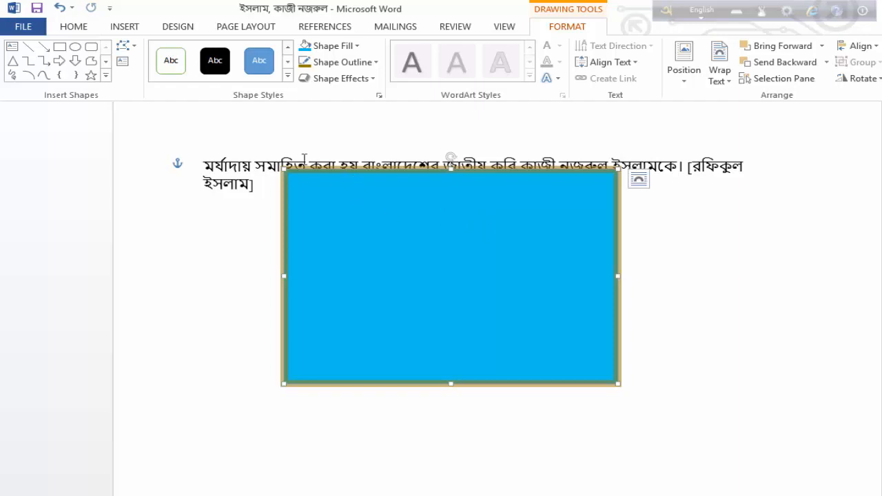
{"action": "left_click_drag", "start_coordinate": [368, 209], "coordinate": [417, 313]}
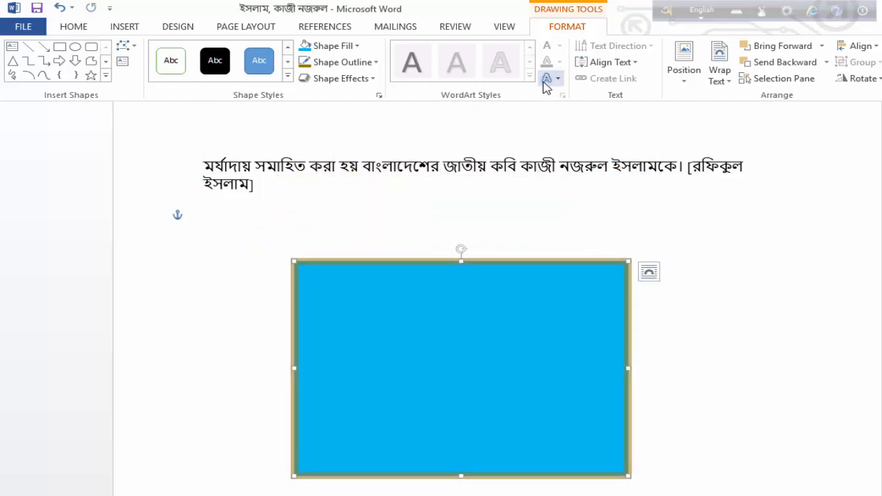
{"action": "key", "text": "ctrl+z"}
{"action": "key", "text": "ctrl+y"}
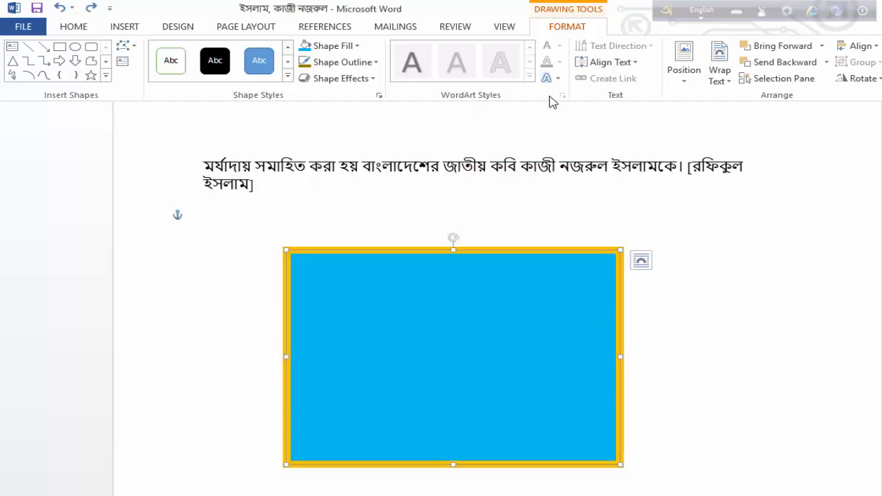
- Preview other outline weights and dash patterns on the rectangle, and apply the Dash line style to its outline
{"action": "left_click", "coordinate": [350, 62]}
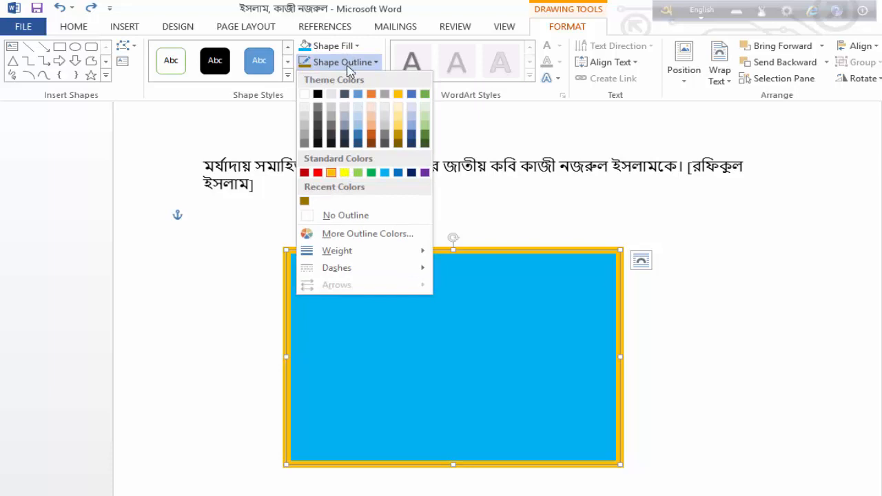
{"action": "mouse_move", "coordinate": [393, 252]}
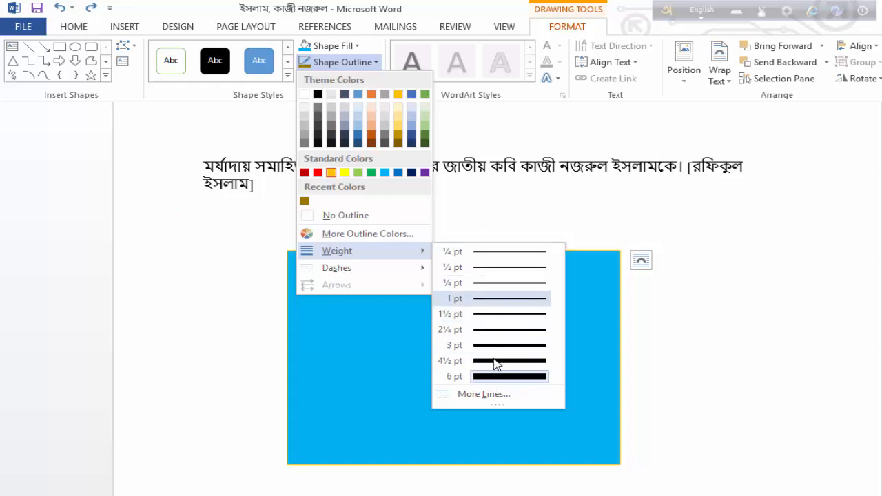
{"action": "mouse_move", "coordinate": [348, 268]}
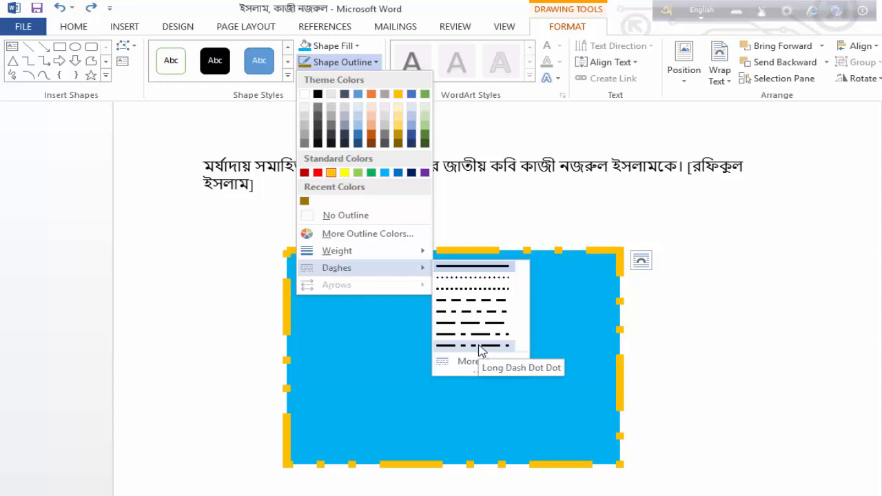
{"action": "left_click", "coordinate": [477, 301]}
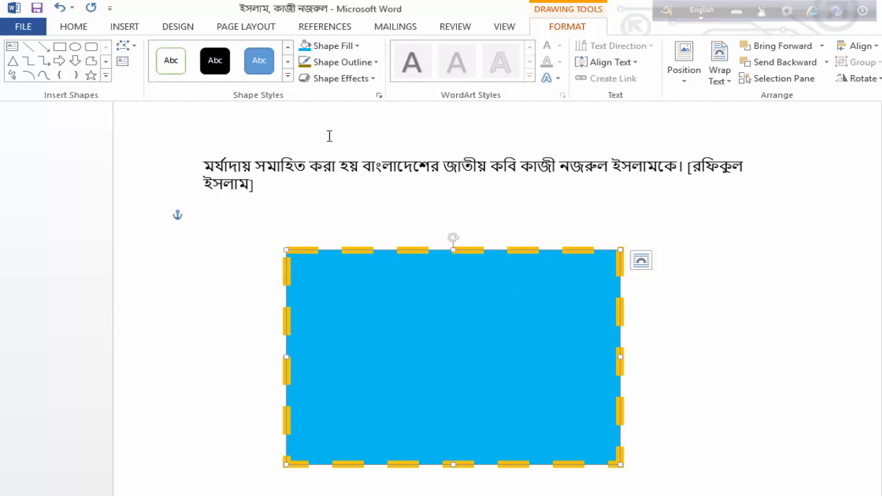
- Open the detailed line settings for the rectangle's dashed outline and close them again without changes
{"action": "left_click", "coordinate": [340, 62]}
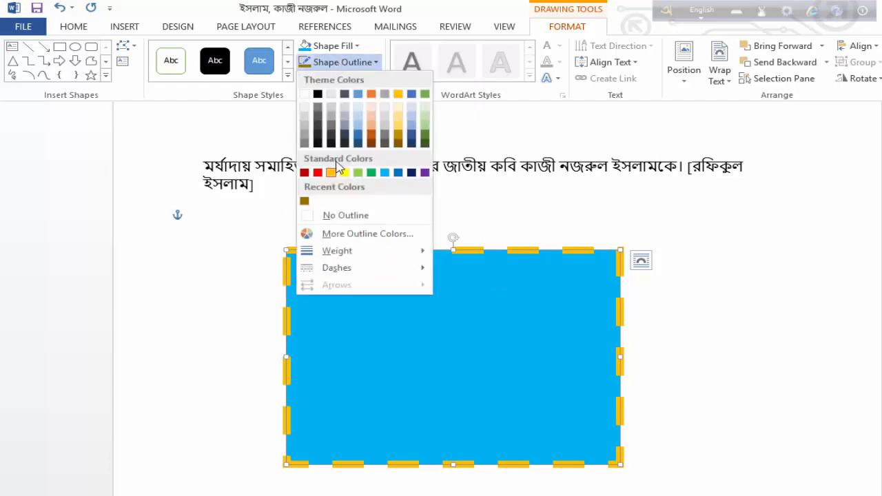
{"action": "mouse_move", "coordinate": [376, 270]}
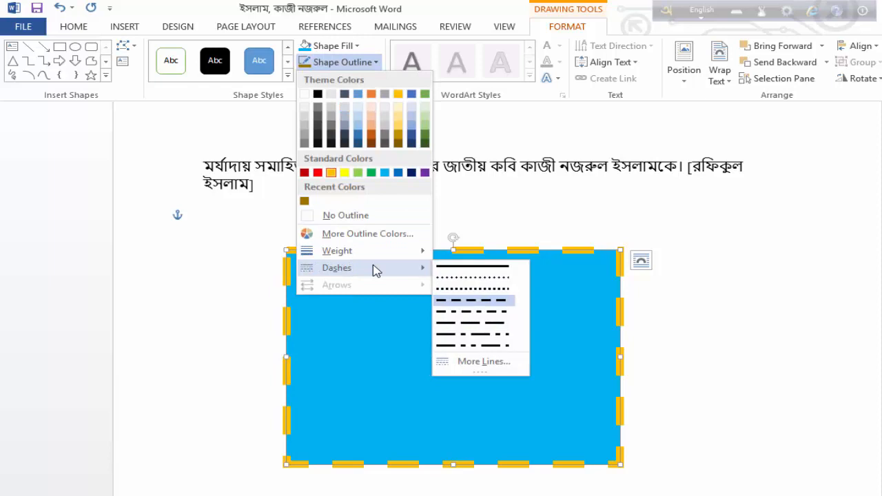
{"action": "left_click", "coordinate": [472, 362]}
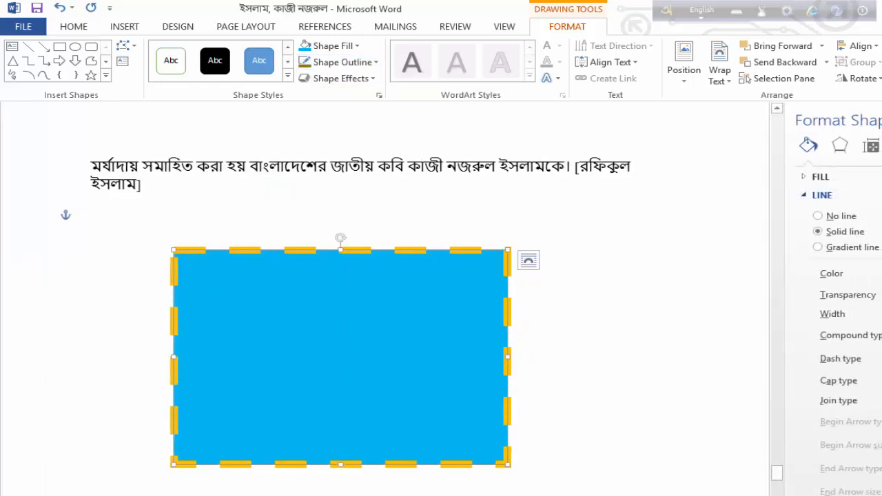
{"action": "left_click", "coordinate": [881, 120]}
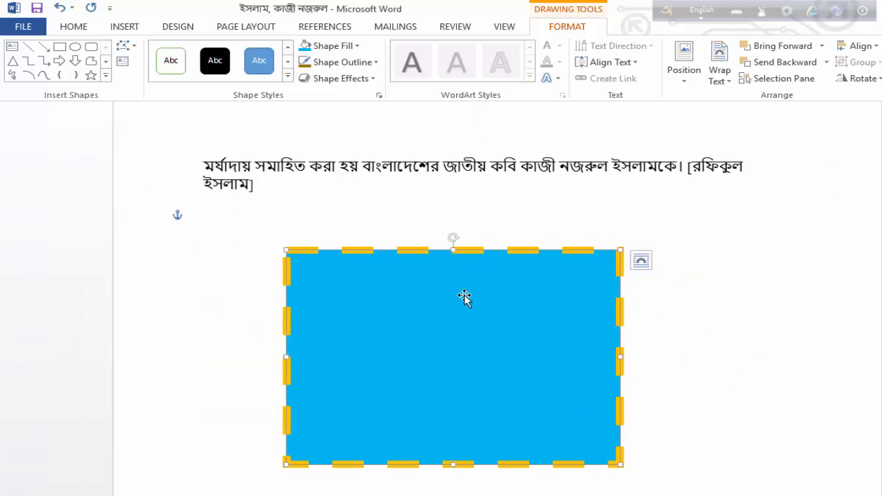
- Move the rectangle slightly to the left and up on the page, keeping it below the text
{"action": "left_click_drag", "start_coordinate": [464, 297], "coordinate": [416, 292]}
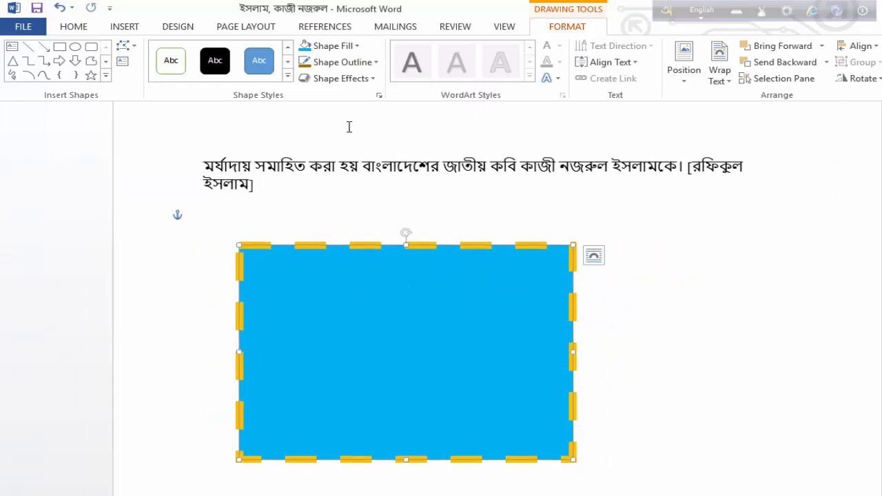
- Look through the rectangle's shape effect categories from Preset to 3-D Rotation, and open the detailed 3-D rotation settings
{"action": "left_click", "coordinate": [344, 81]}
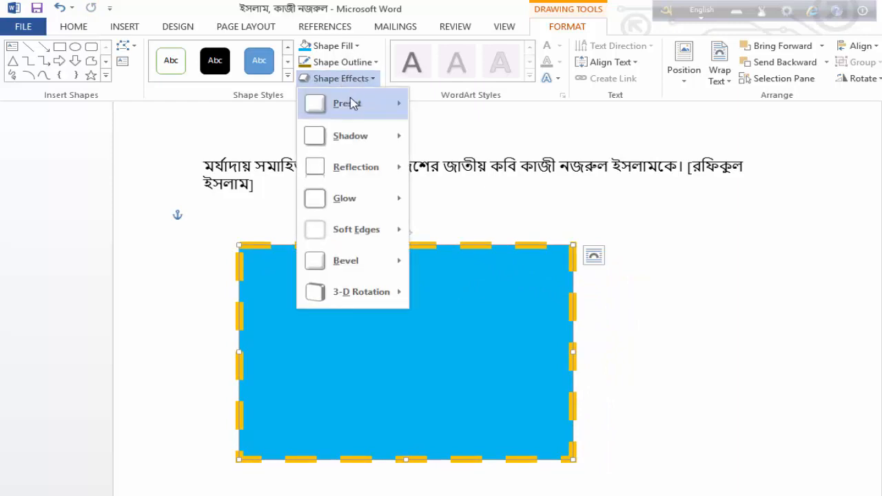
{"action": "mouse_move", "coordinate": [350, 100]}
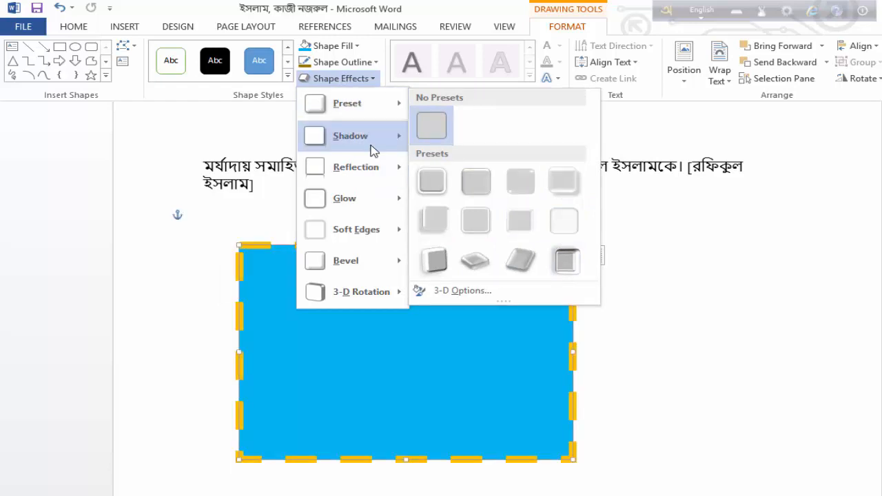
{"action": "mouse_move", "coordinate": [370, 147]}
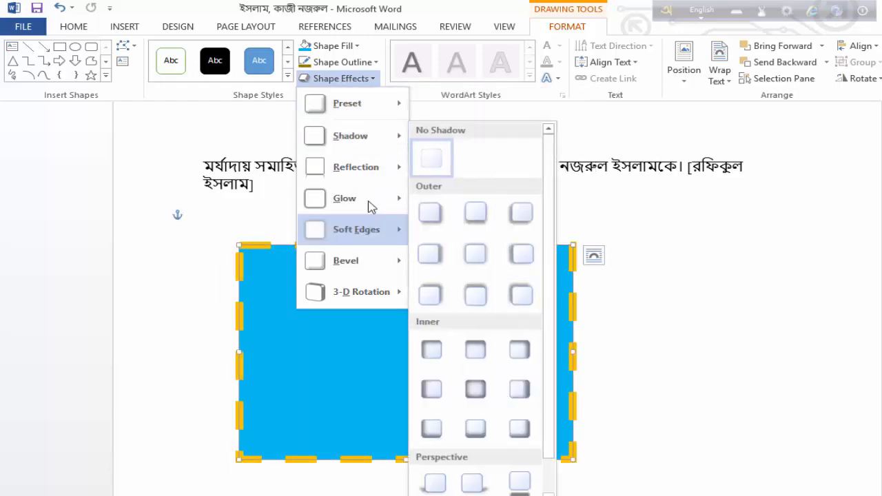
{"action": "mouse_move", "coordinate": [383, 178]}
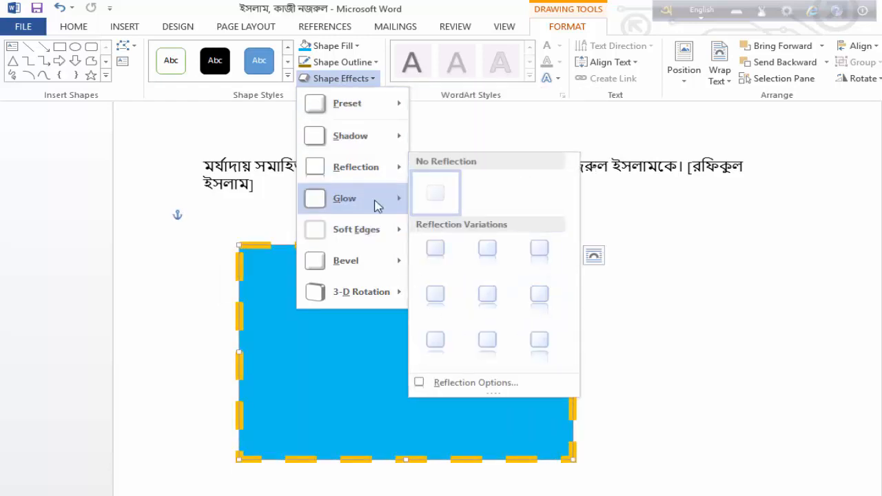
{"action": "mouse_move", "coordinate": [378, 206]}
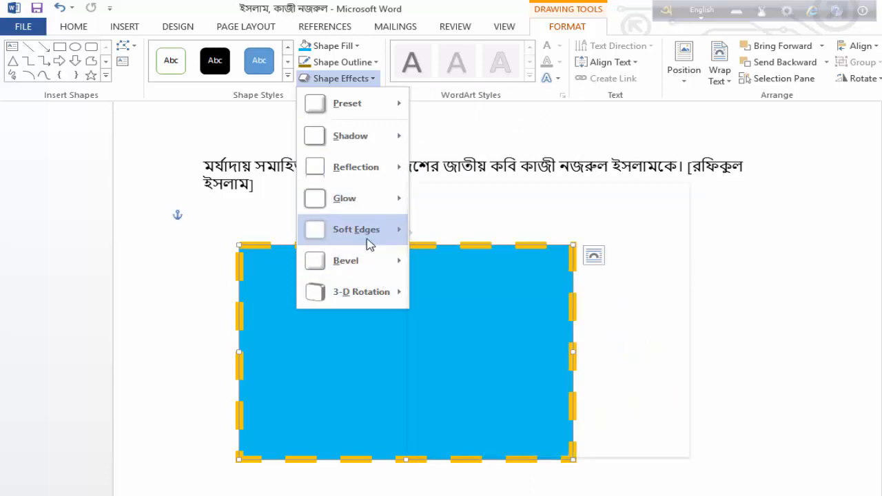
{"action": "mouse_move", "coordinate": [370, 244]}
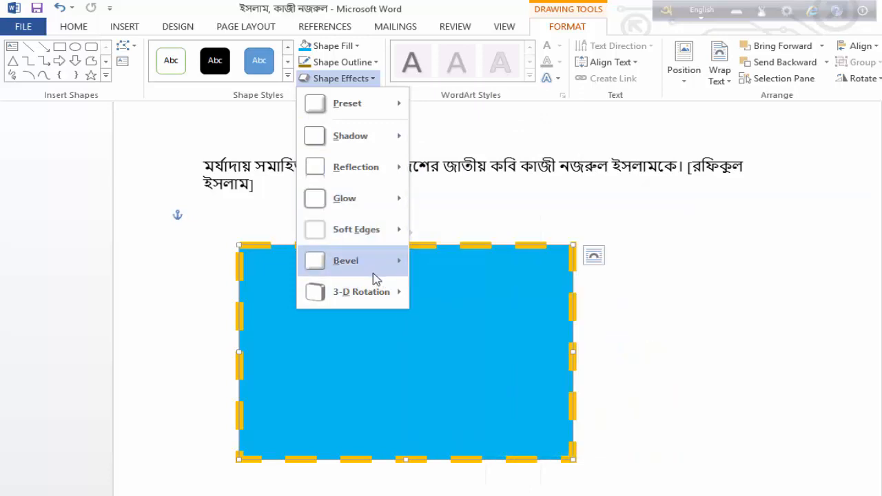
{"action": "mouse_move", "coordinate": [383, 303]}
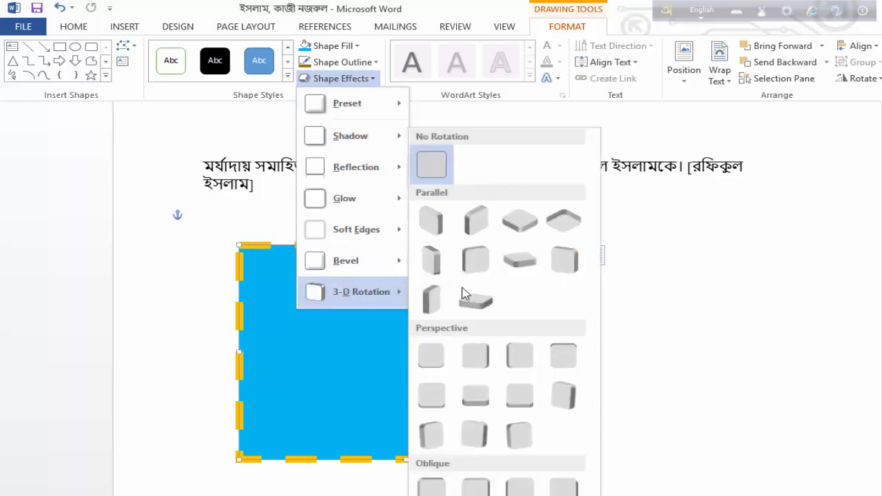
{"action": "left_click", "coordinate": [460, 495]}
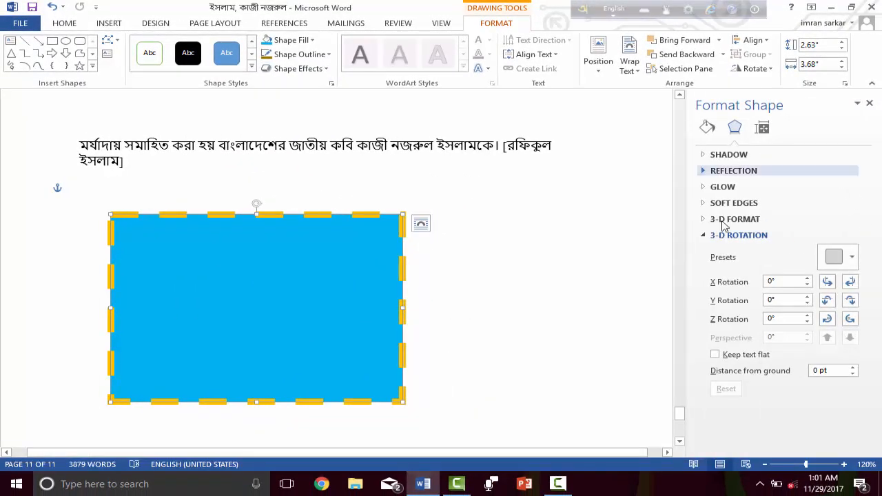